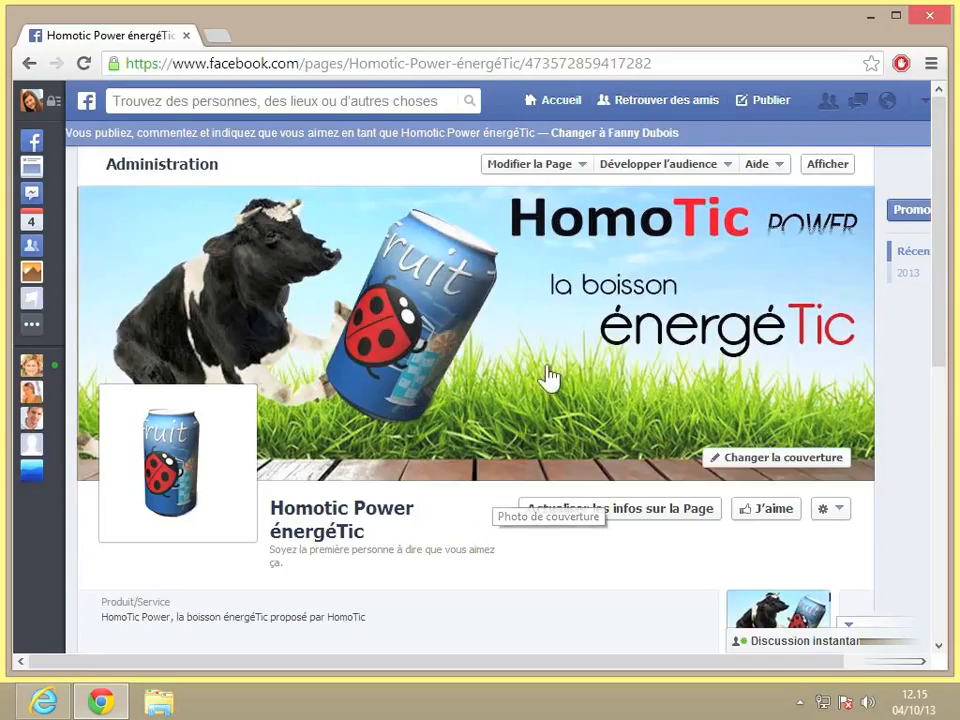
# Open the Page's administration role management and enter the first friend suggested for "a" as a new administrator.
pyautogui.click(578, 170)
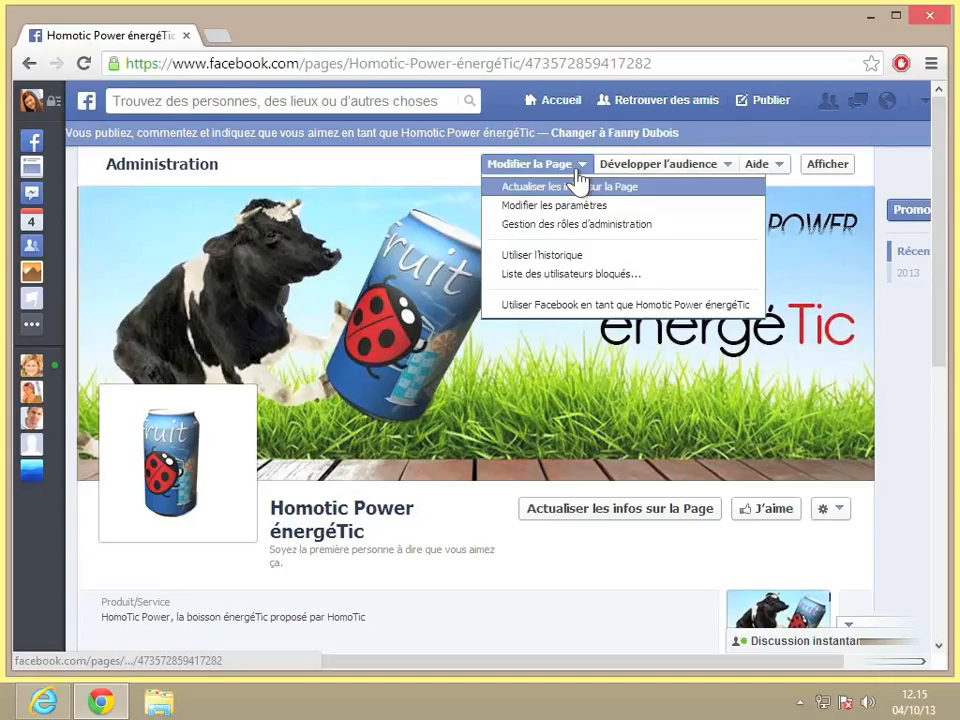
pyautogui.click(571, 233)
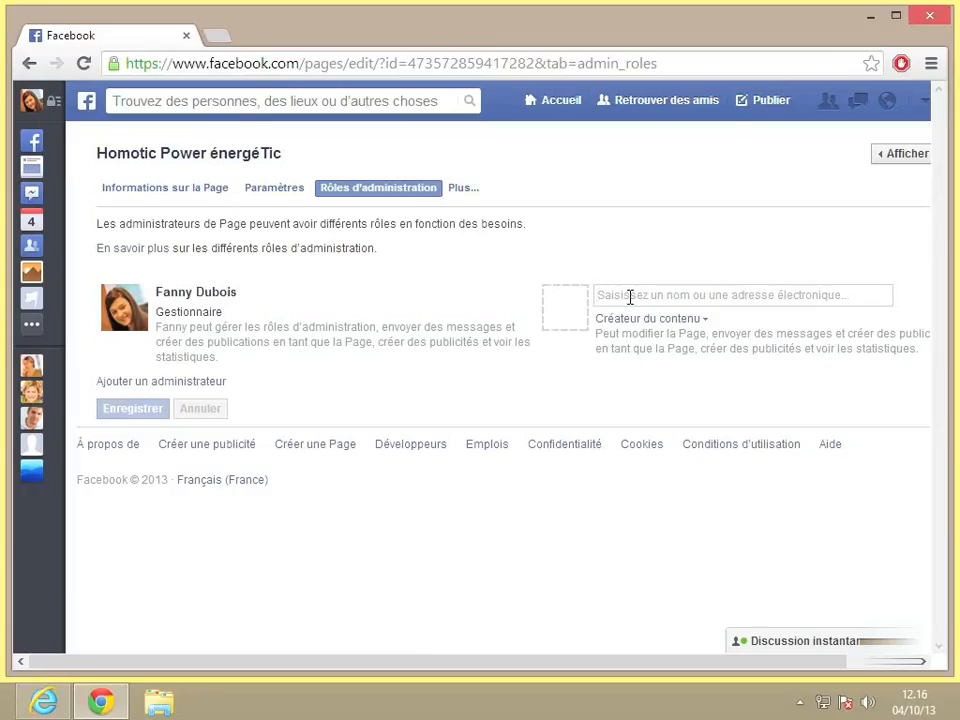
pyautogui.write('a')
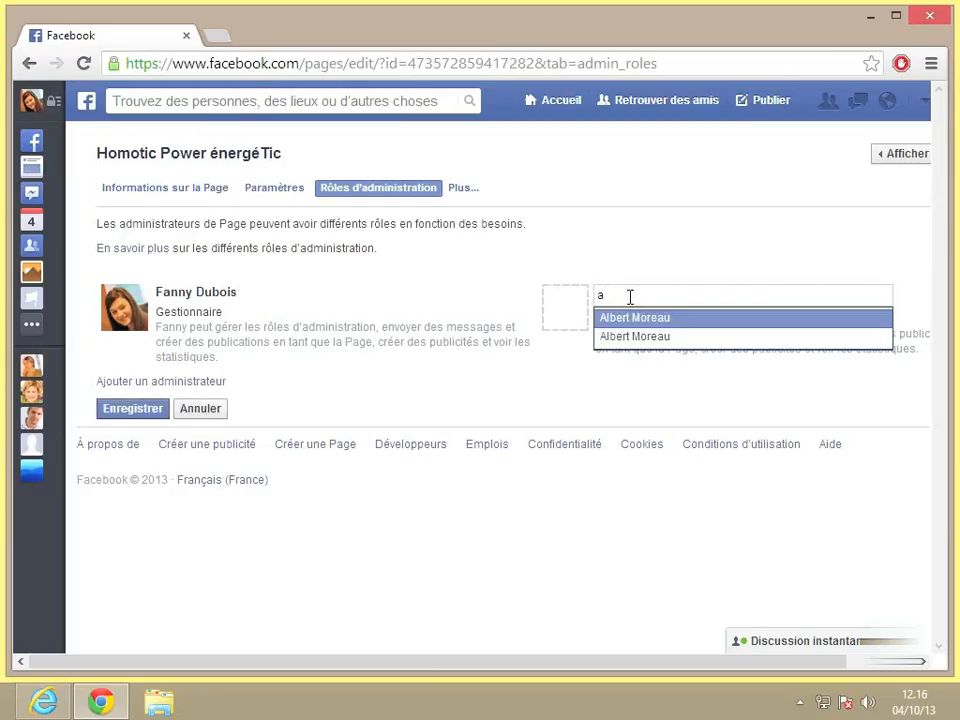
pyautogui.click(635, 319)
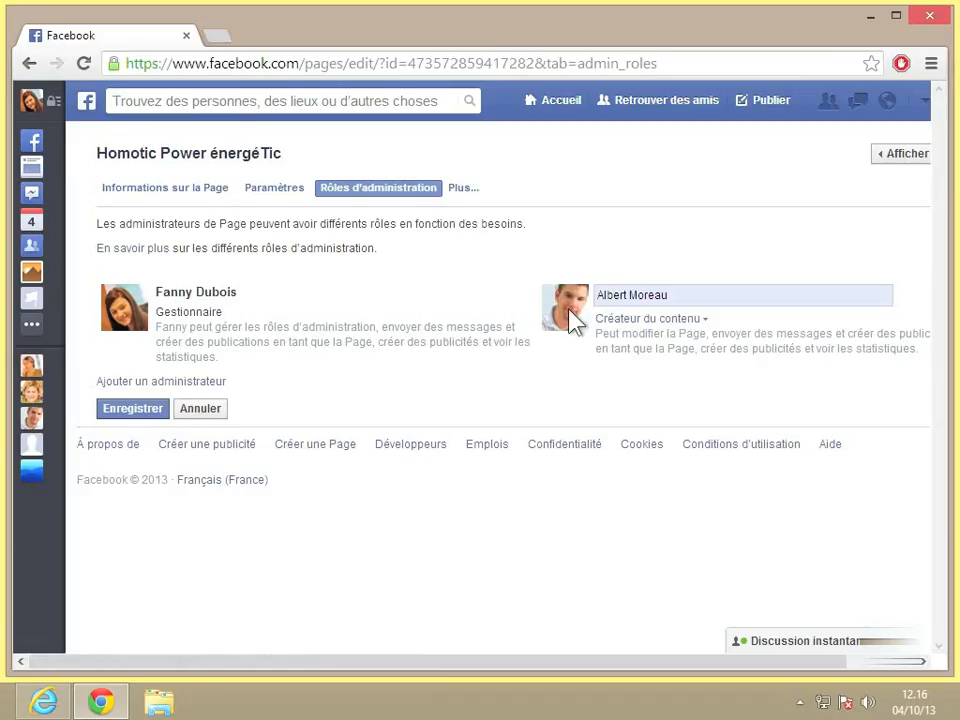
# Set the new administrator's role to Modérateur.
pyautogui.click(671, 322)
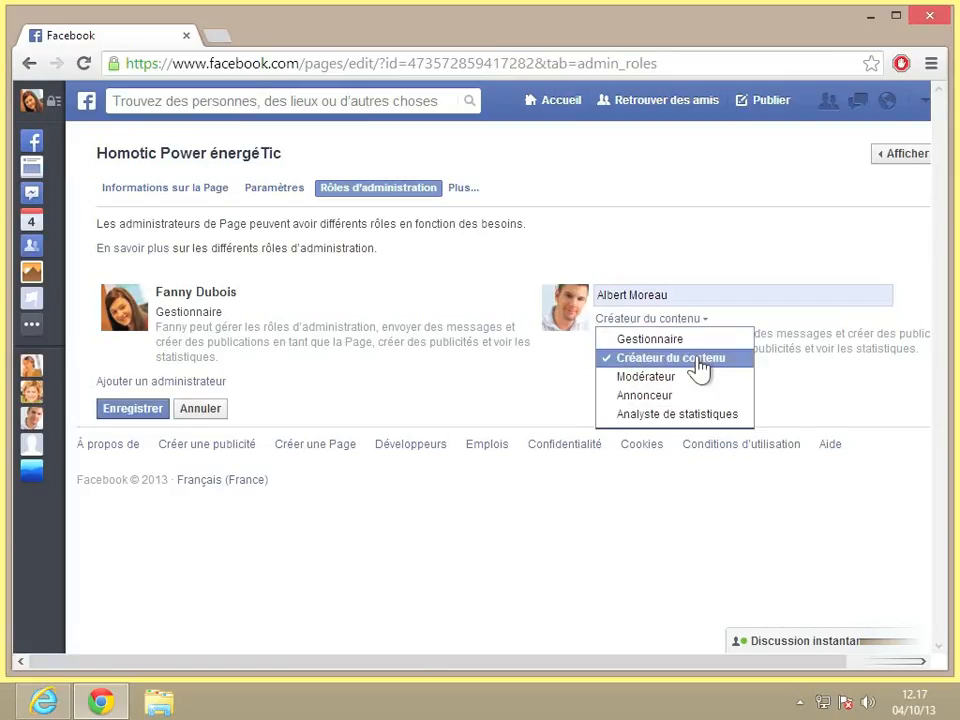
pyautogui.click(698, 364)
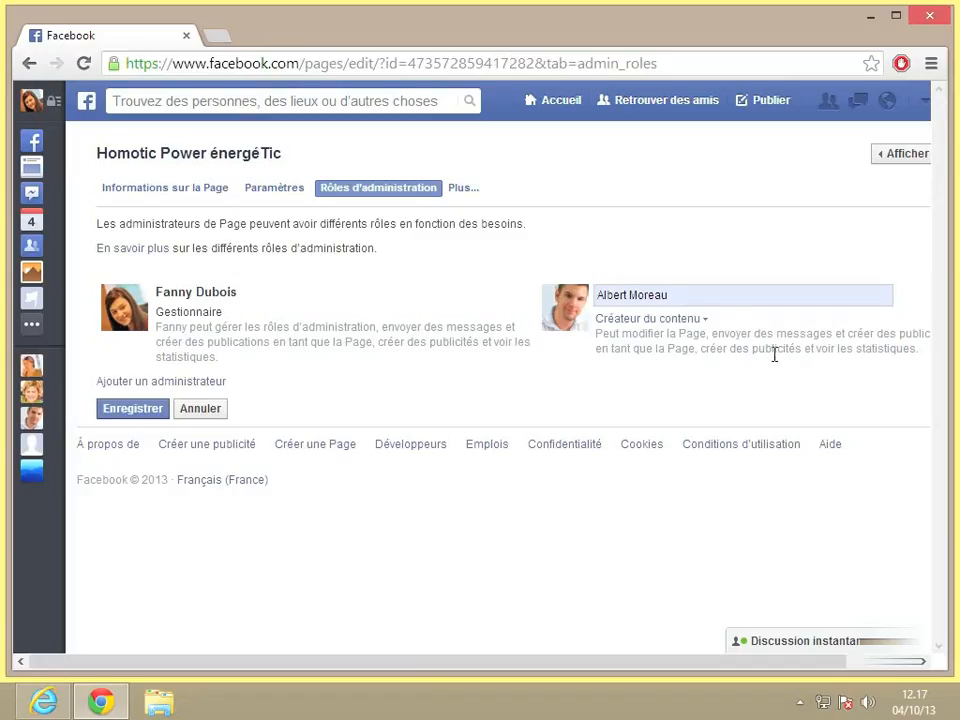
pyautogui.click(692, 322)
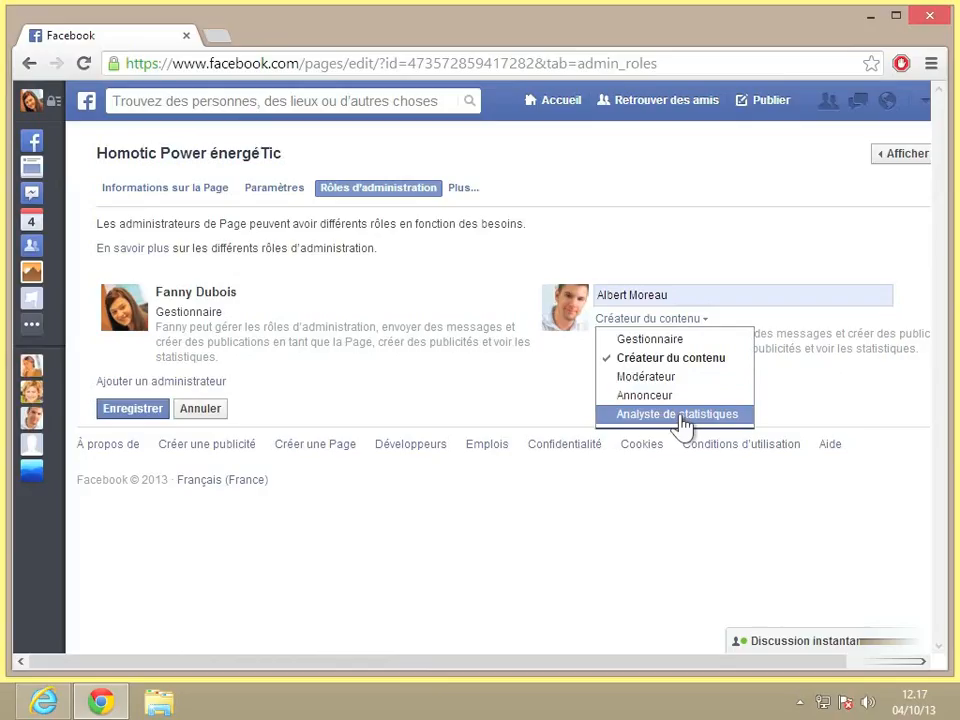
pyautogui.click(664, 378)
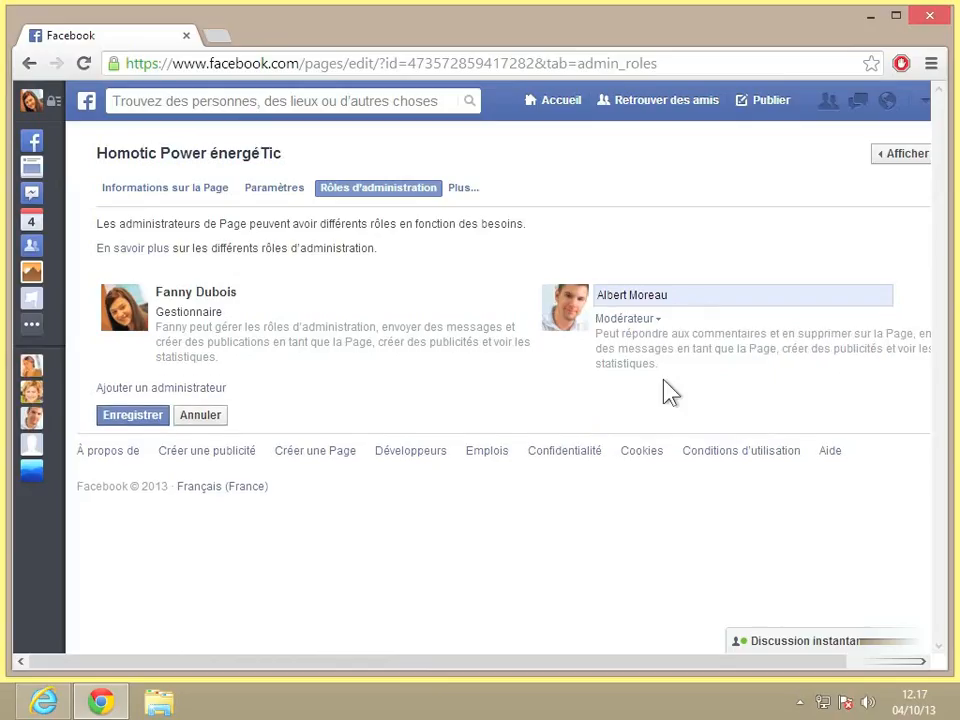
pyautogui.hscroll(2, 670, 392)
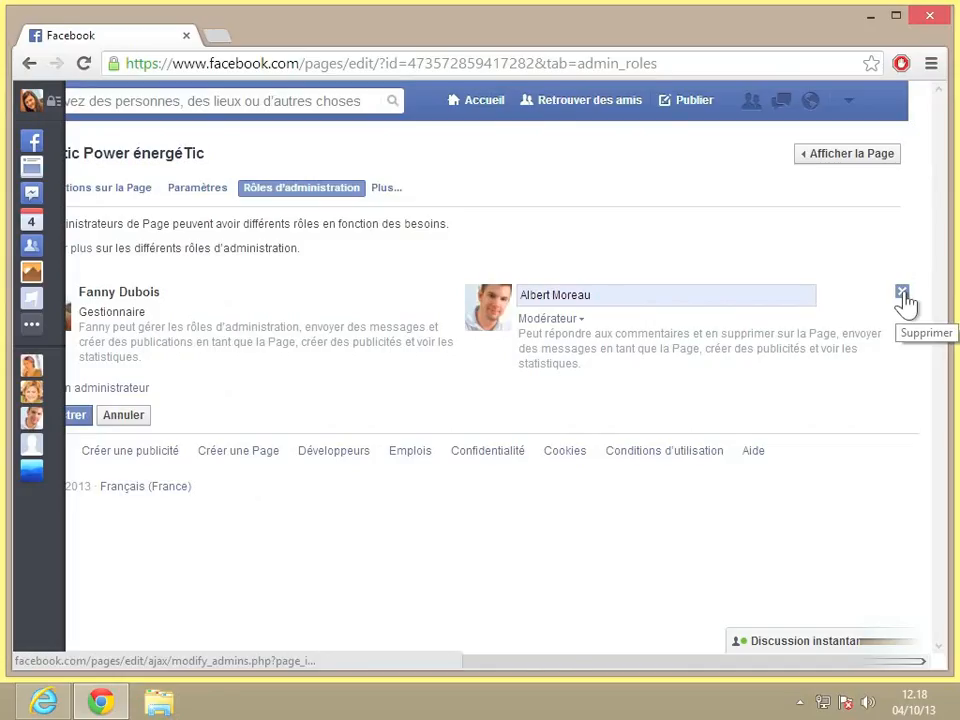
pyautogui.hscroll(-2, 575, 345)
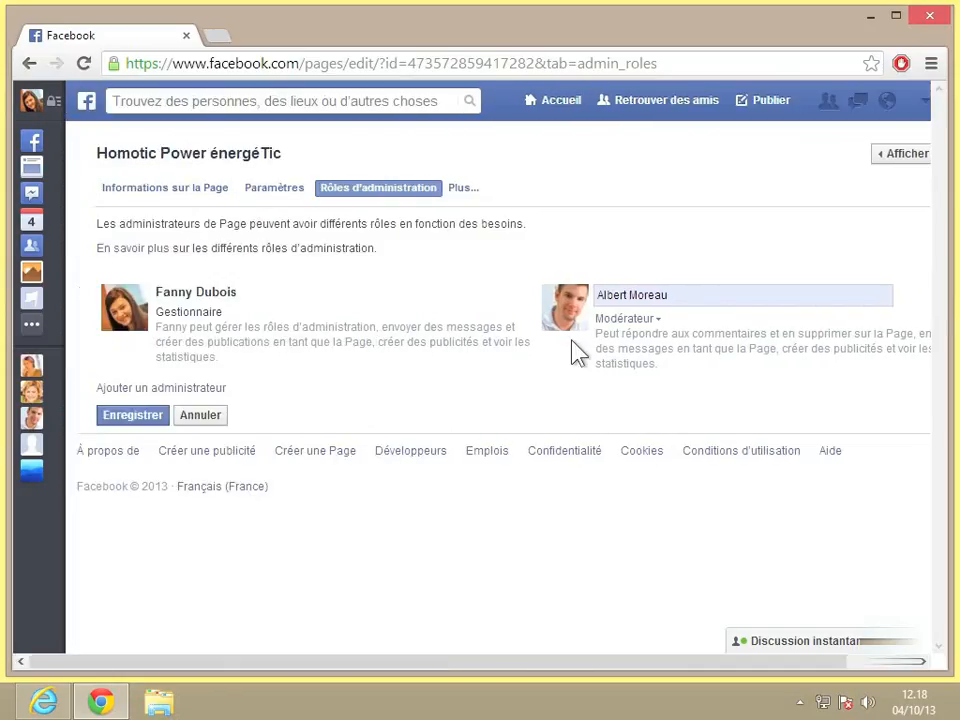
# Add another administrator with the role Analyste de statistiques, choosing the friend suggested for "L".
pyautogui.click(141, 388)
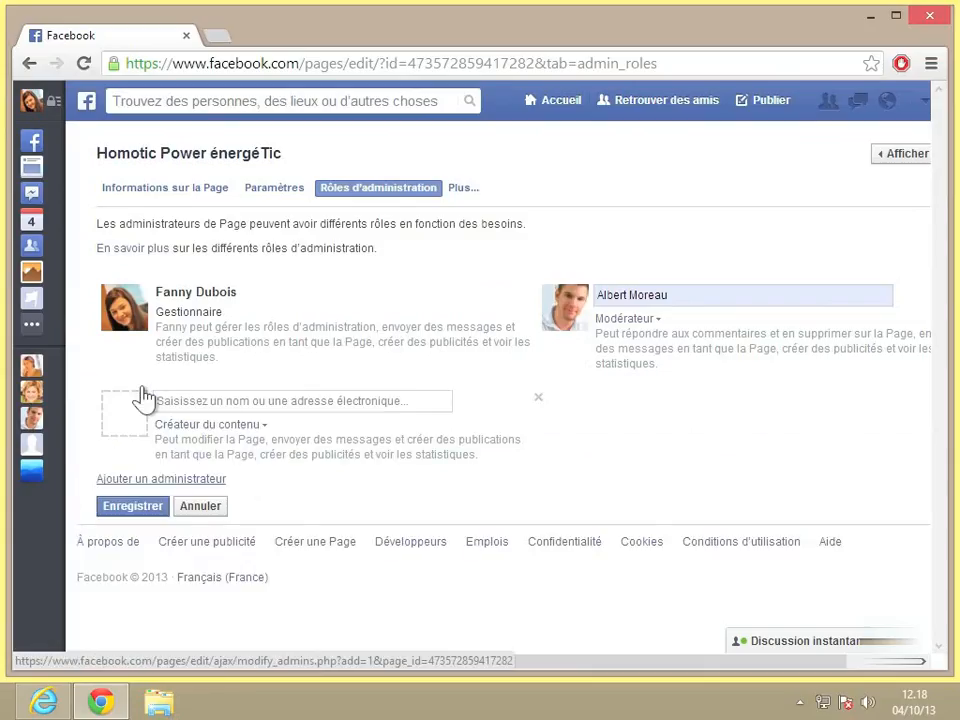
pyautogui.click(217, 426)
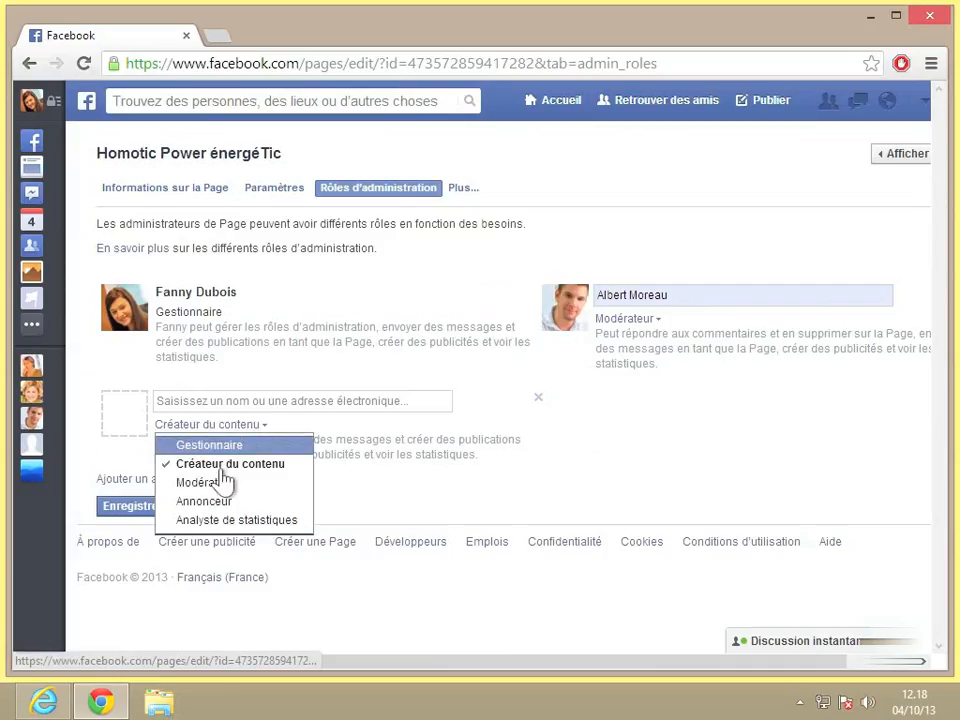
pyautogui.click(209, 521)
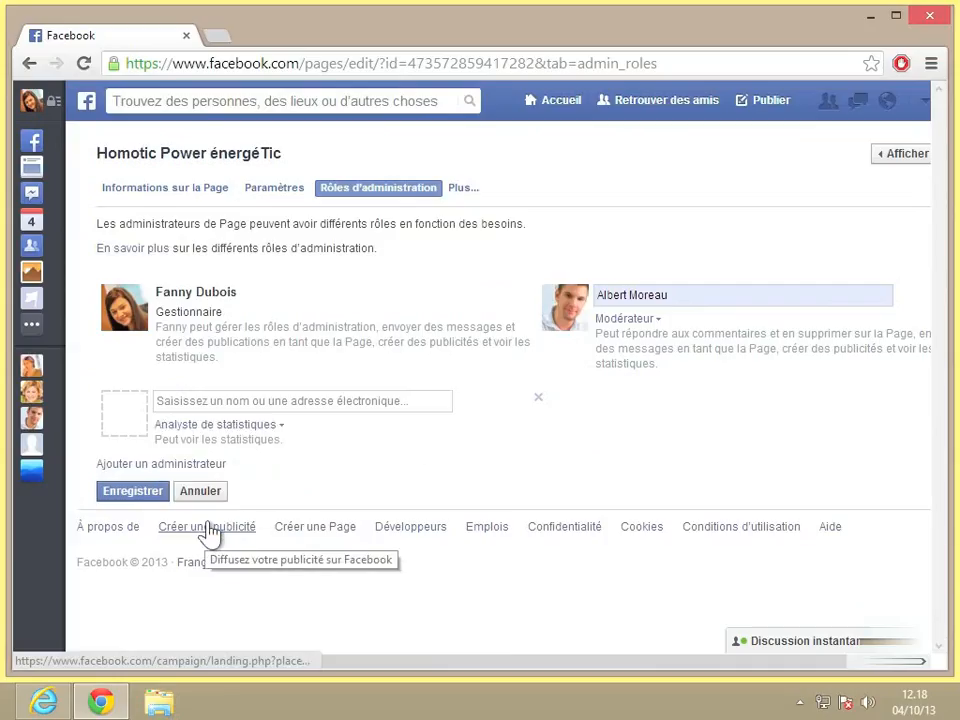
pyautogui.click(217, 400)
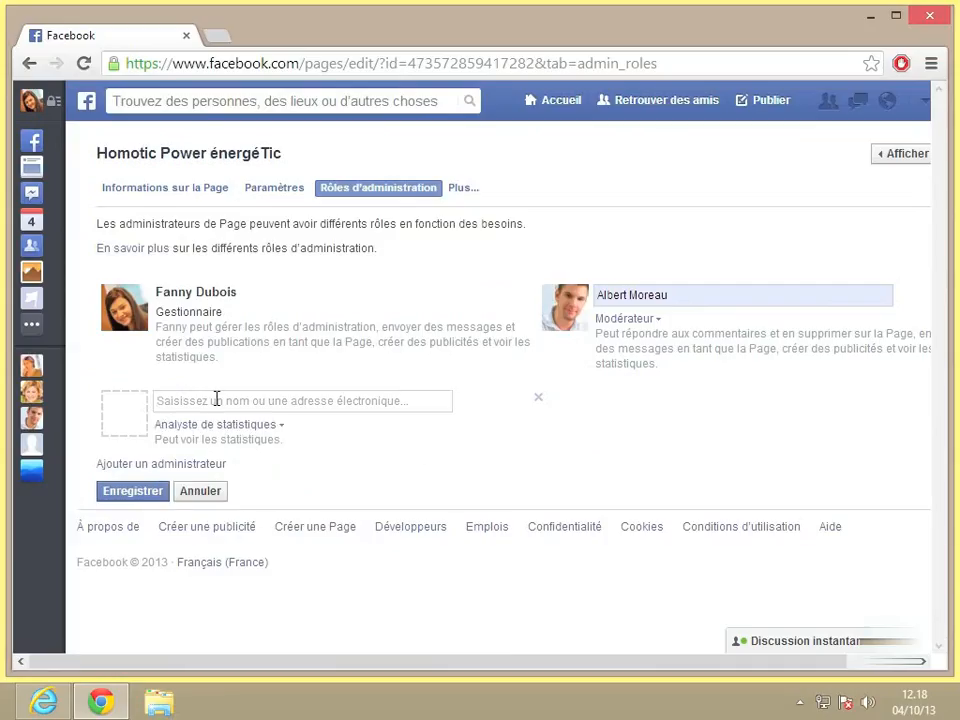
pyautogui.write('L')
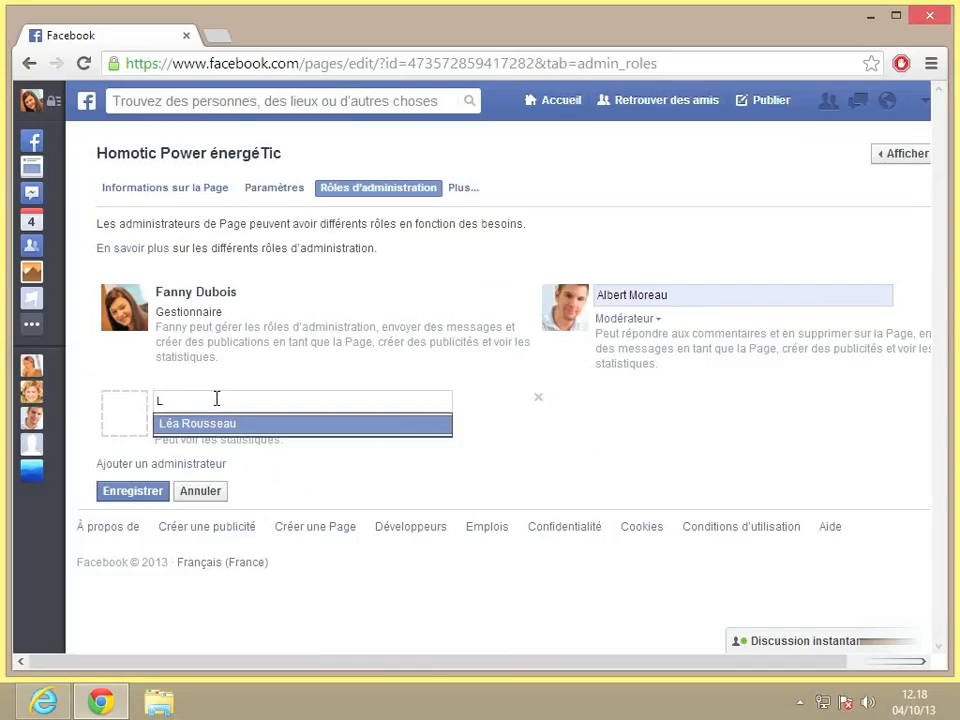
pyautogui.click(221, 428)
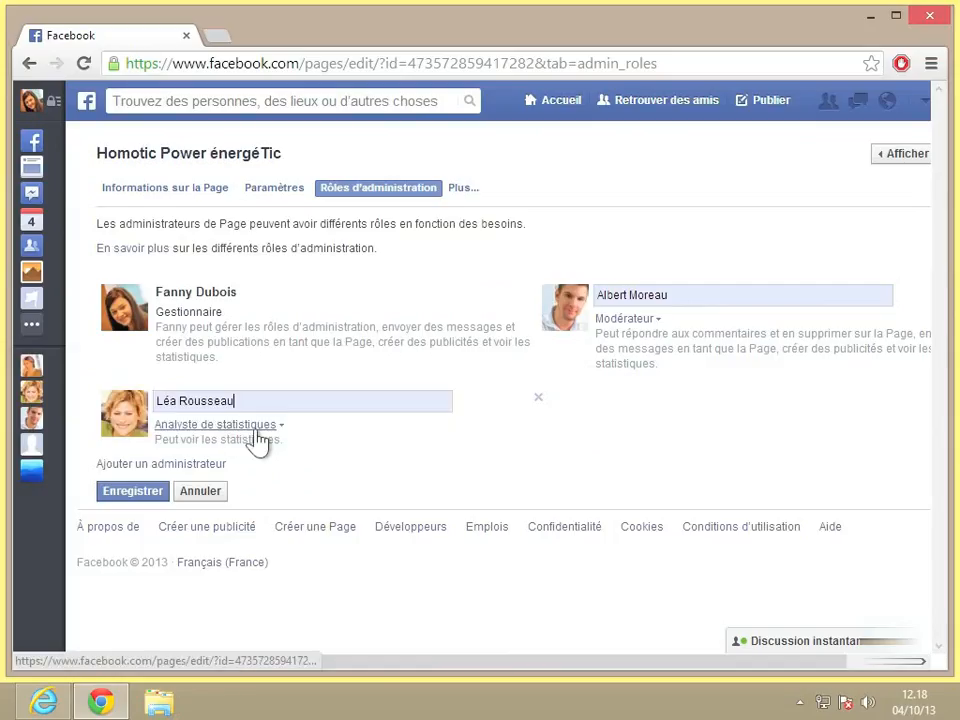
pyautogui.click(257, 428)
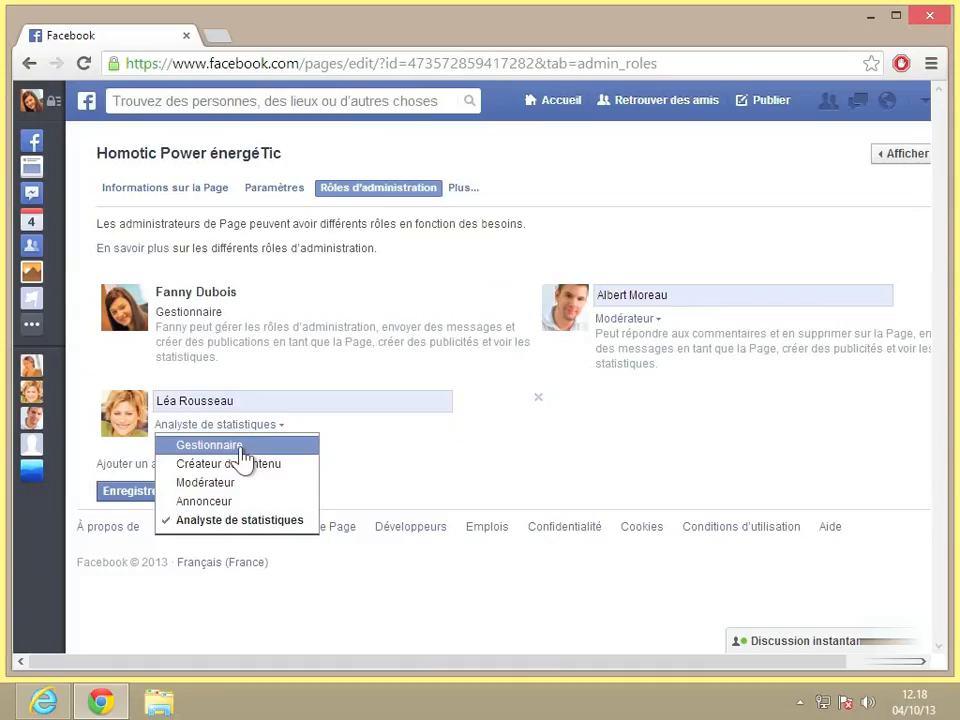
pyautogui.click(390, 497)
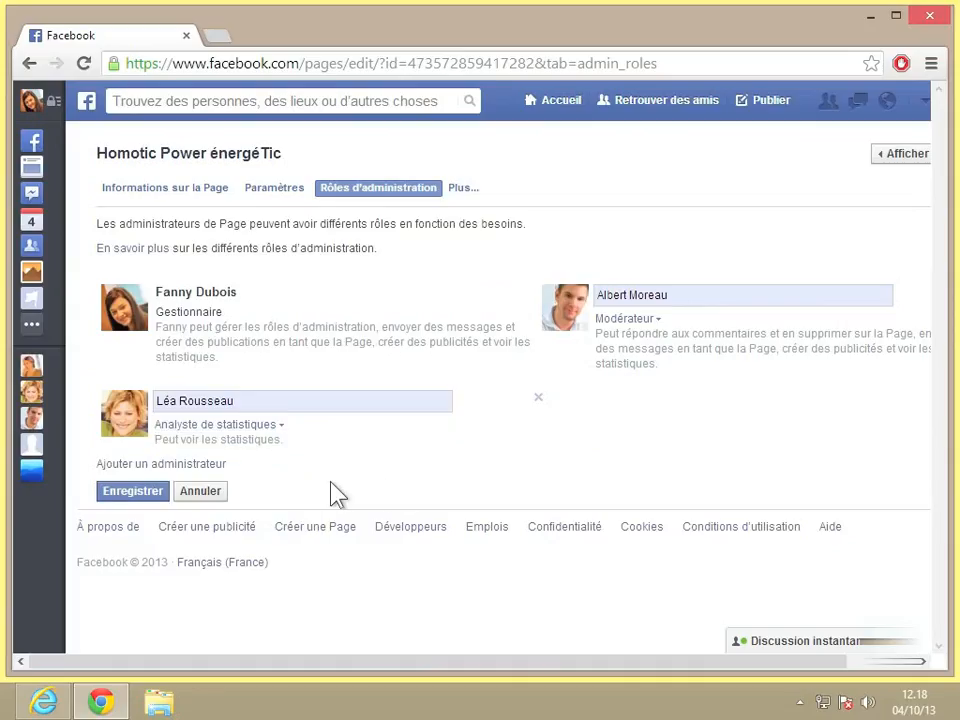
# Save the administrator roles, confirm the changes with the account password, and return to the Page.
pyautogui.click(138, 491)
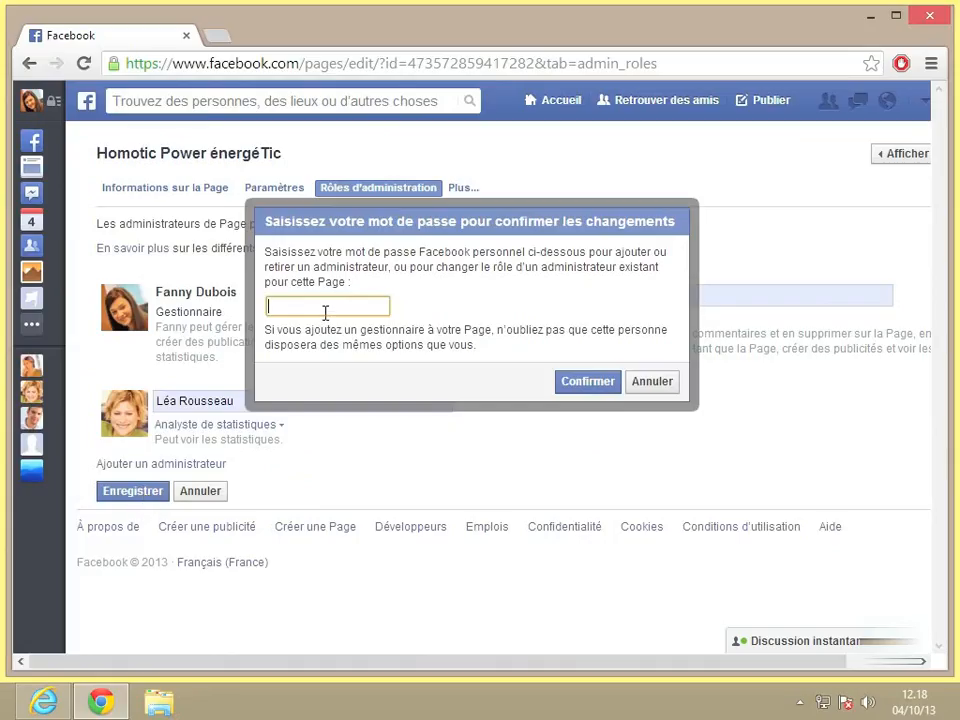
pyautogui.write('••••••••')
pyautogui.click(582, 381)
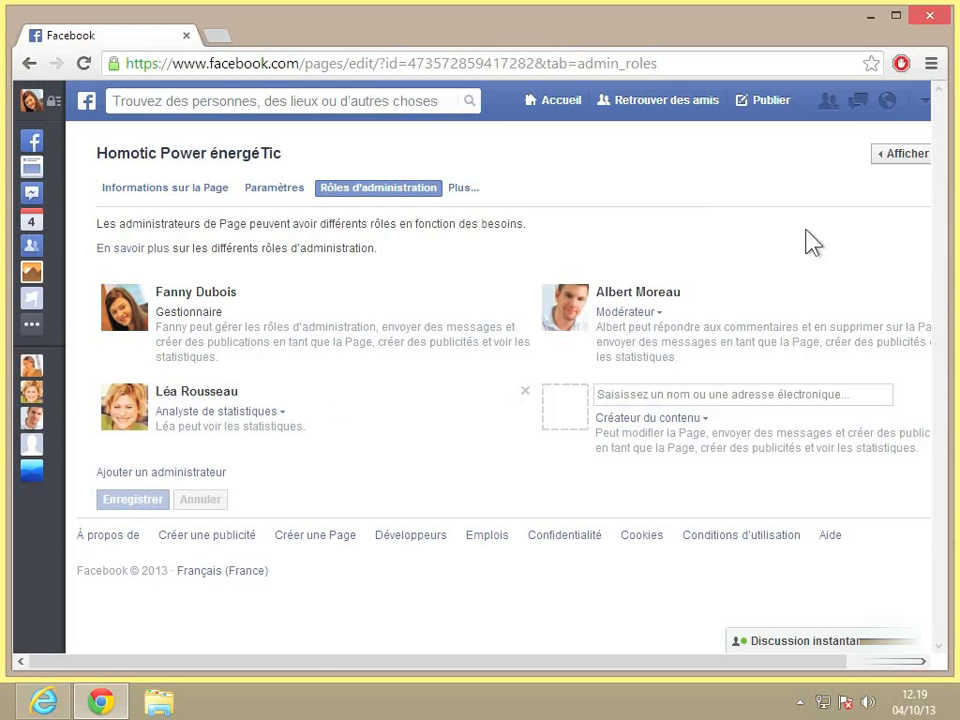
pyautogui.click(920, 155)
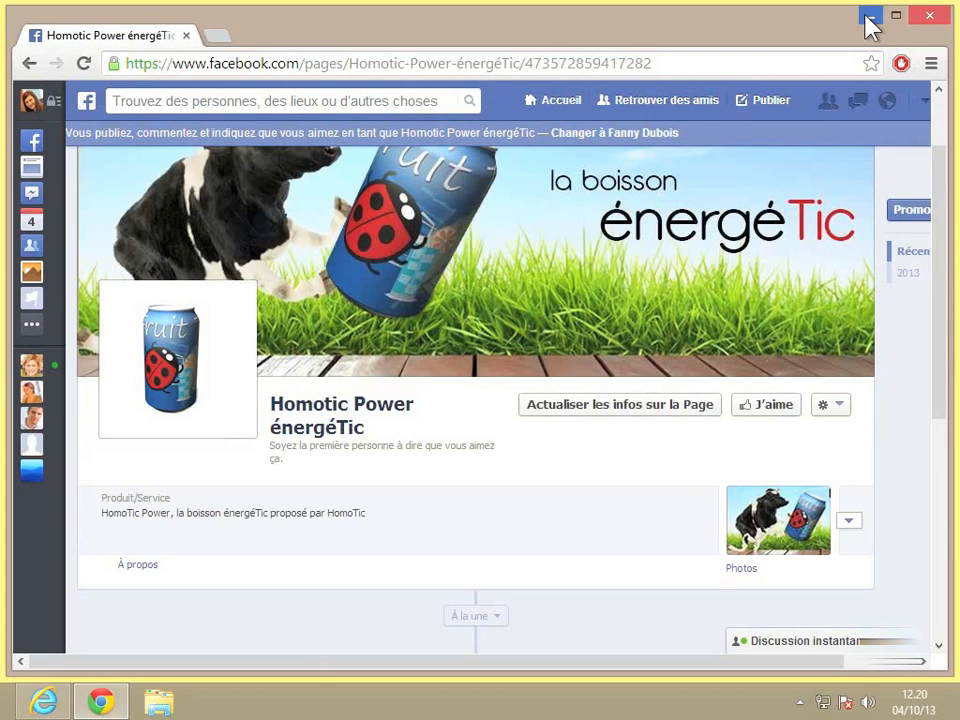
# Switch to Internet Explorer and open the Homotic Power énergéTic Page from the notification about the statistics analyst role.
pyautogui.click(869, 16)
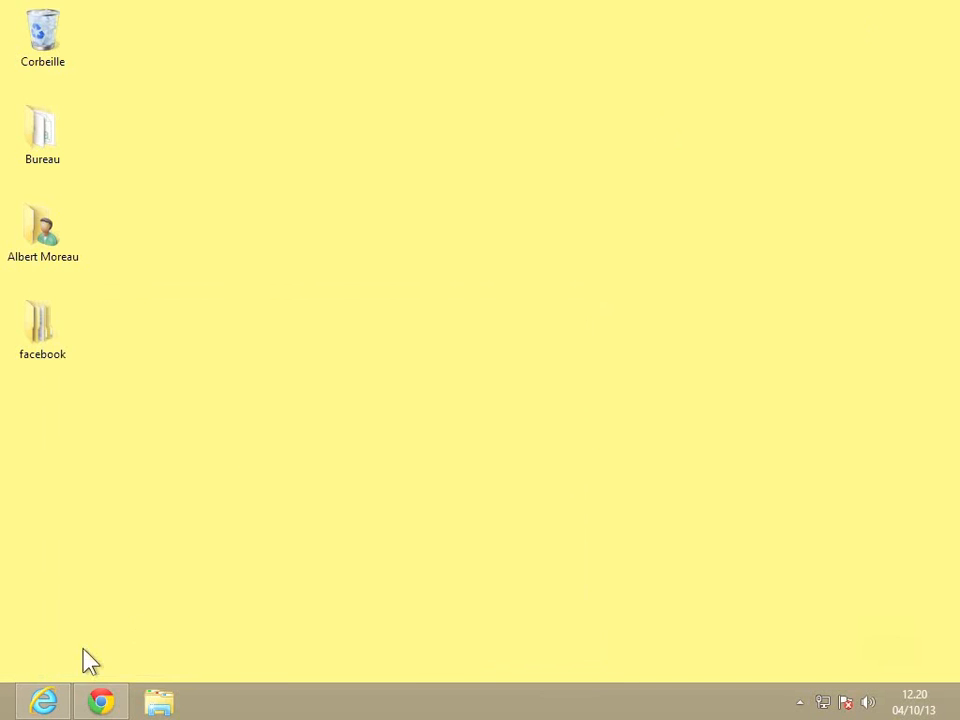
pyautogui.click(43, 700)
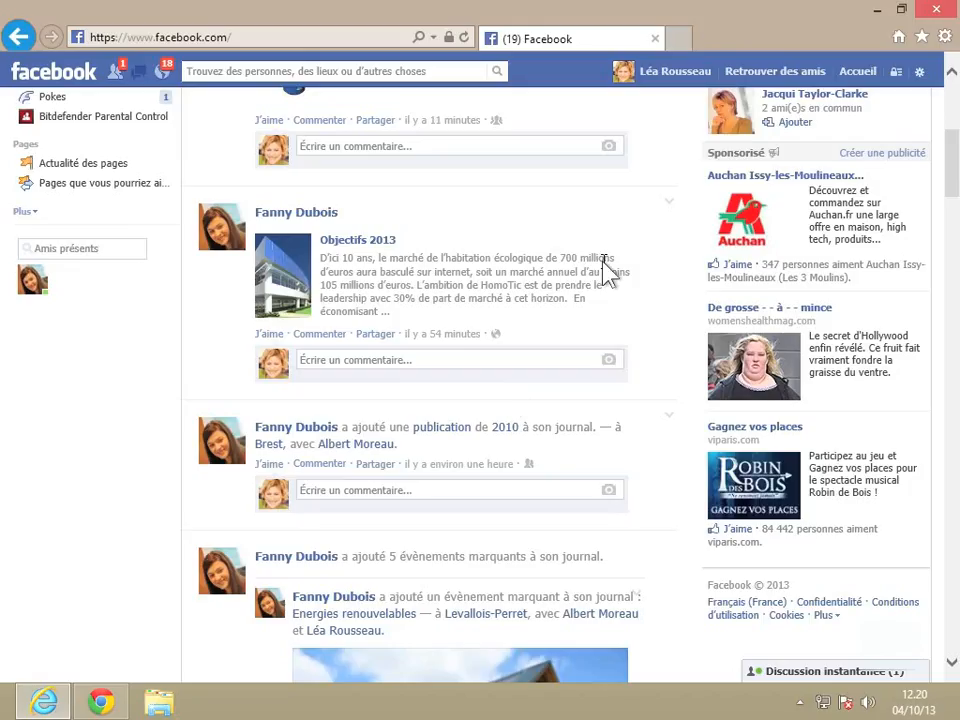
pyautogui.click(162, 74)
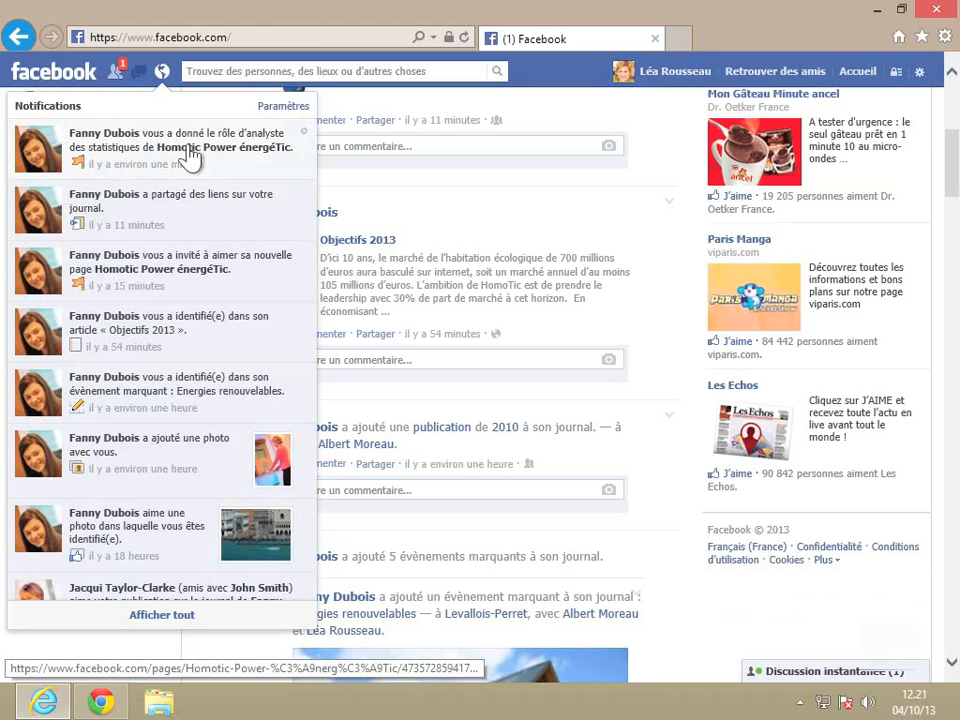
pyautogui.click(195, 153)
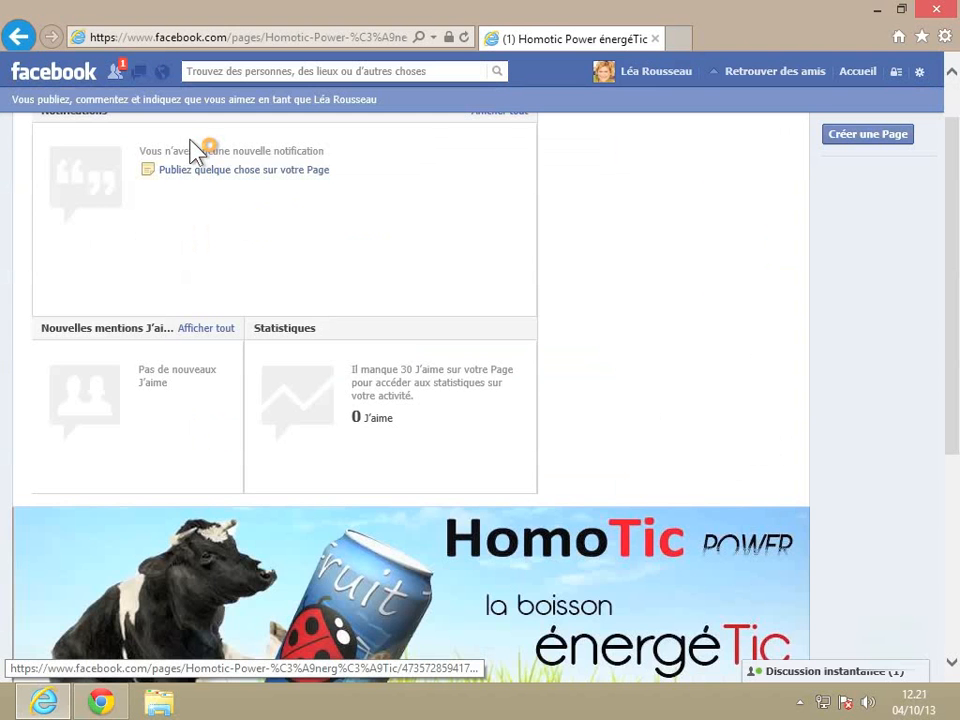
# Examine the Page as the statistics analyst, including which Page editing options this role offers.
pyautogui.scroll(-2, 493, 439)
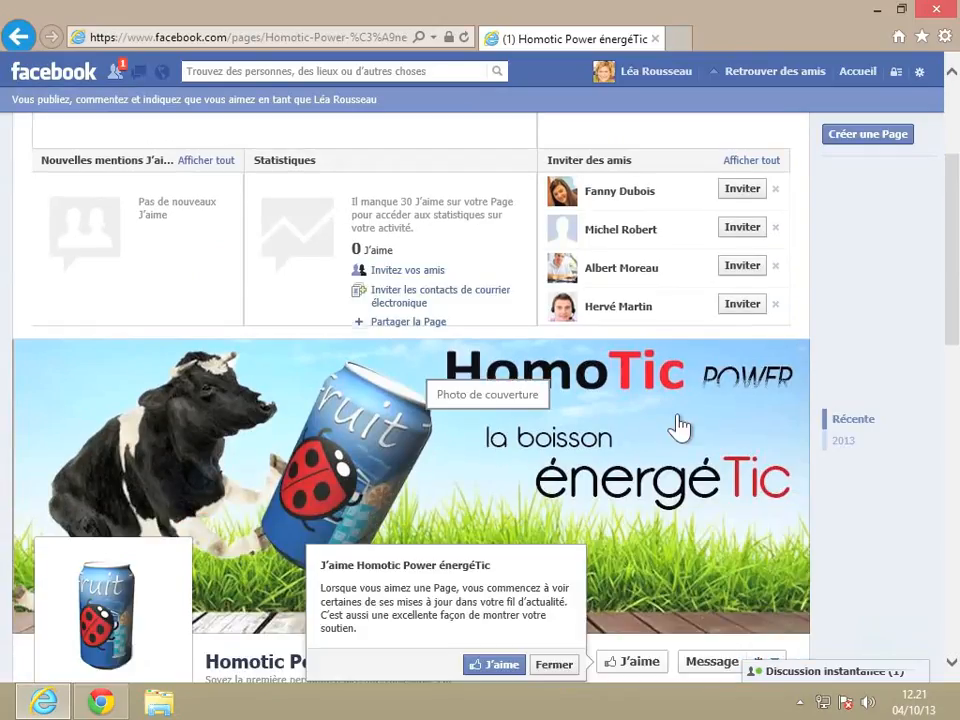
pyautogui.scroll(-4, 678, 427)
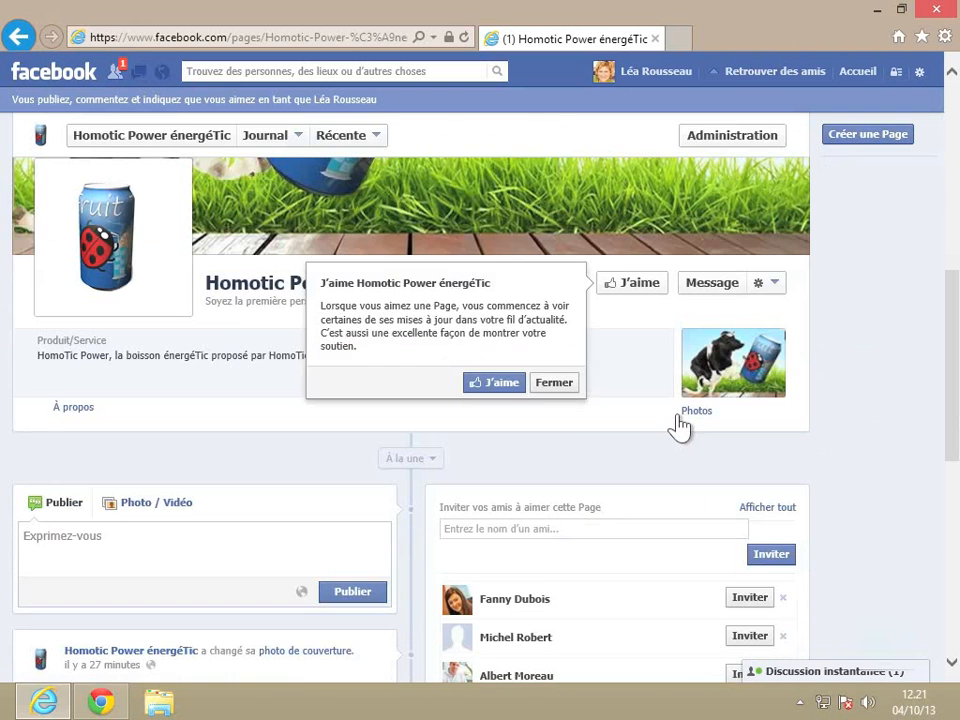
pyautogui.scroll(4, 678, 427)
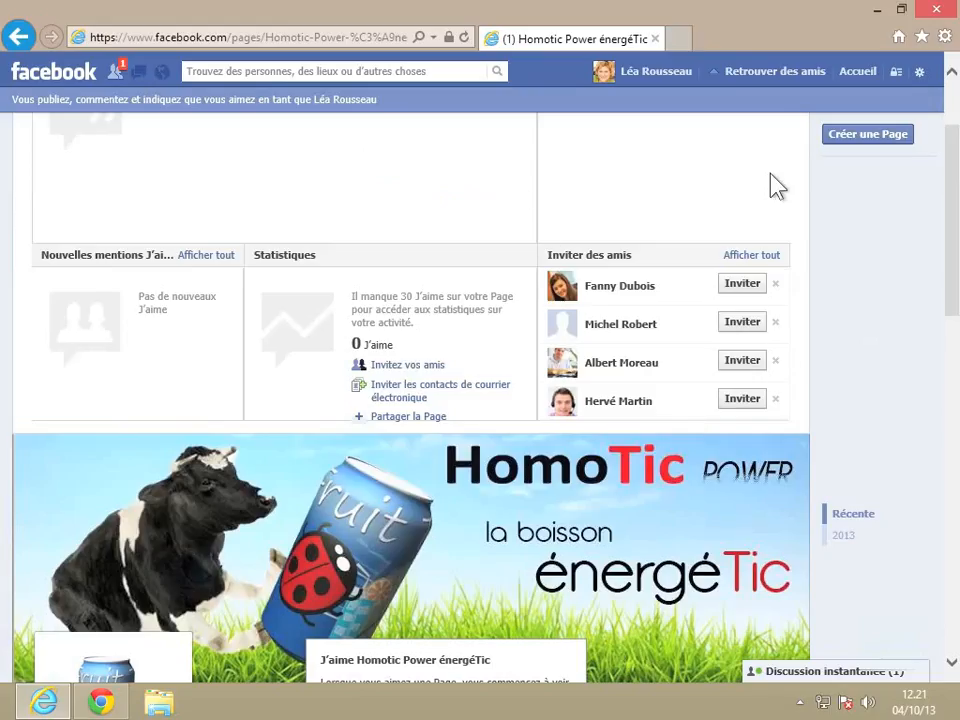
pyautogui.moveTo(954, 199); pyautogui.dragTo(953, 140)
pyautogui.click(514, 141)
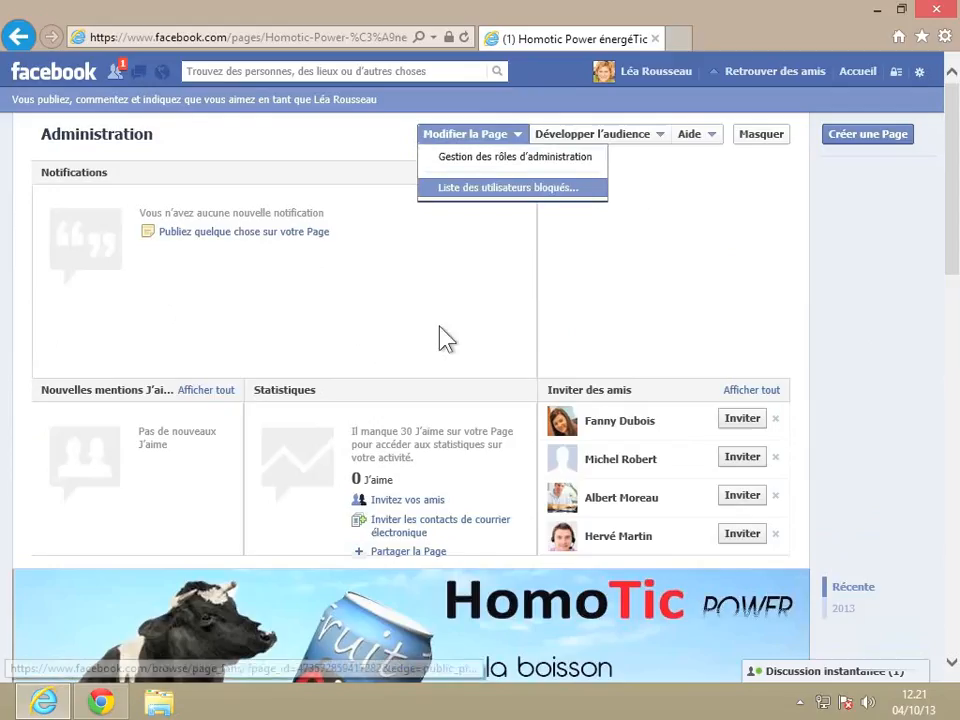
pyautogui.click(654, 375)
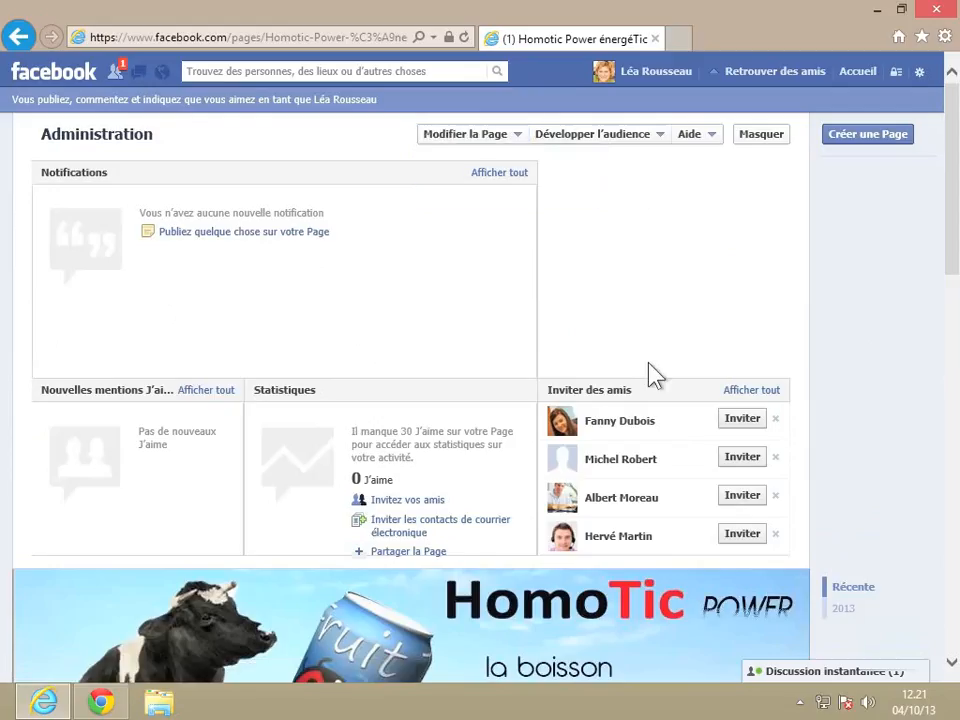